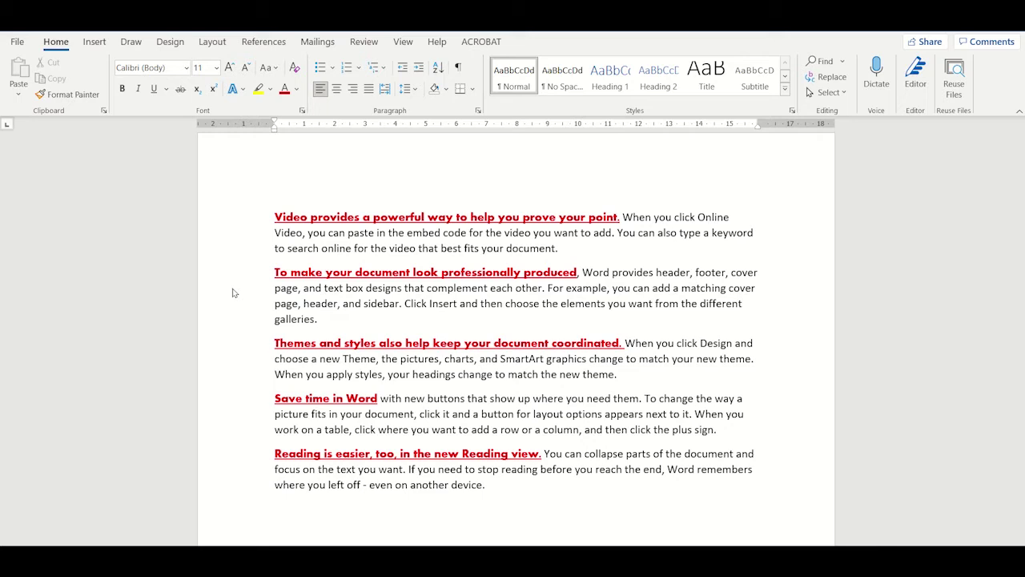
Step: Copy the formatting of "Save time in Word" to the plain sentence "Save time in Word with new buttons that show up where you need them."
{"action": "left_click_drag", "start_coordinate": [274, 398], "coordinate": [362, 398]}
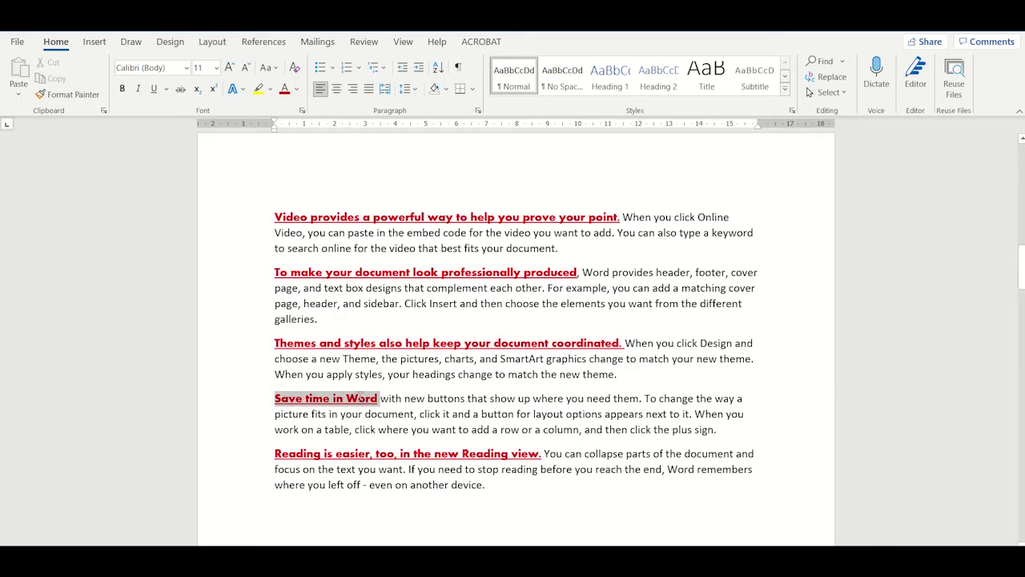
{"action": "left_click", "coordinate": [89, 99]}
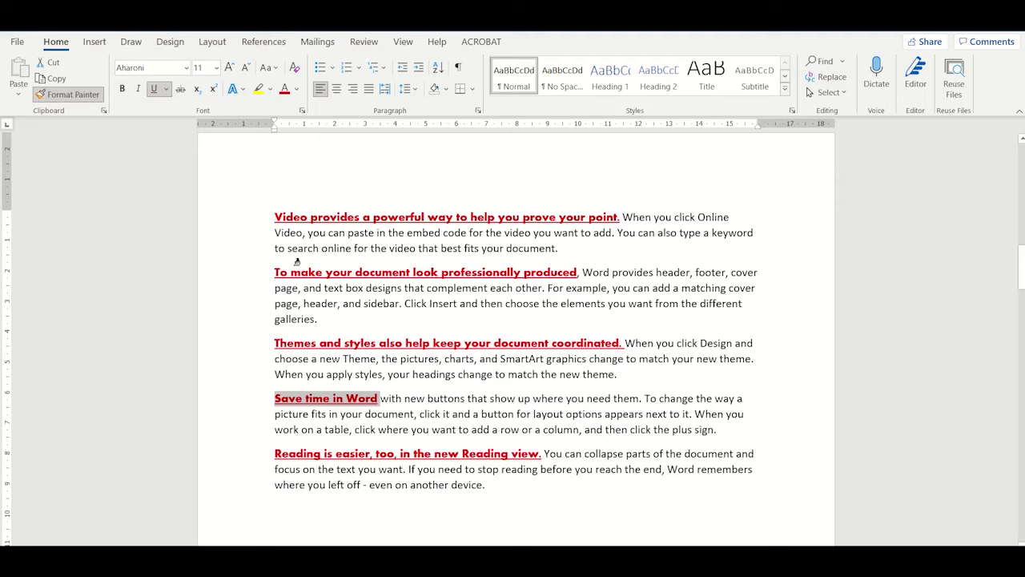
{"action": "scroll", "coordinate": [302, 275], "scroll_direction": "down", "scroll_amount": 15}
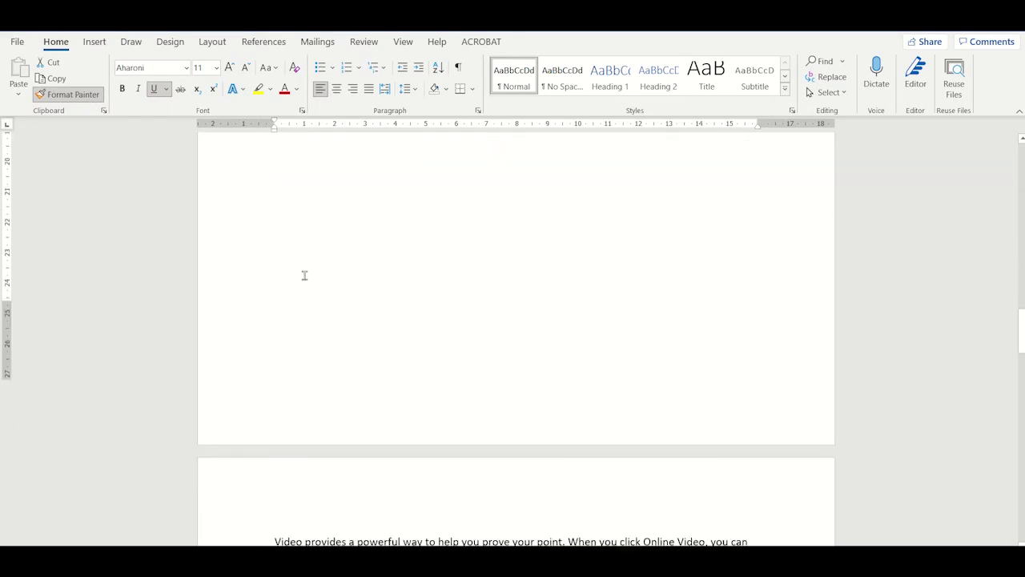
{"action": "scroll", "coordinate": [302, 275], "scroll_direction": "down", "scroll_amount": 5}
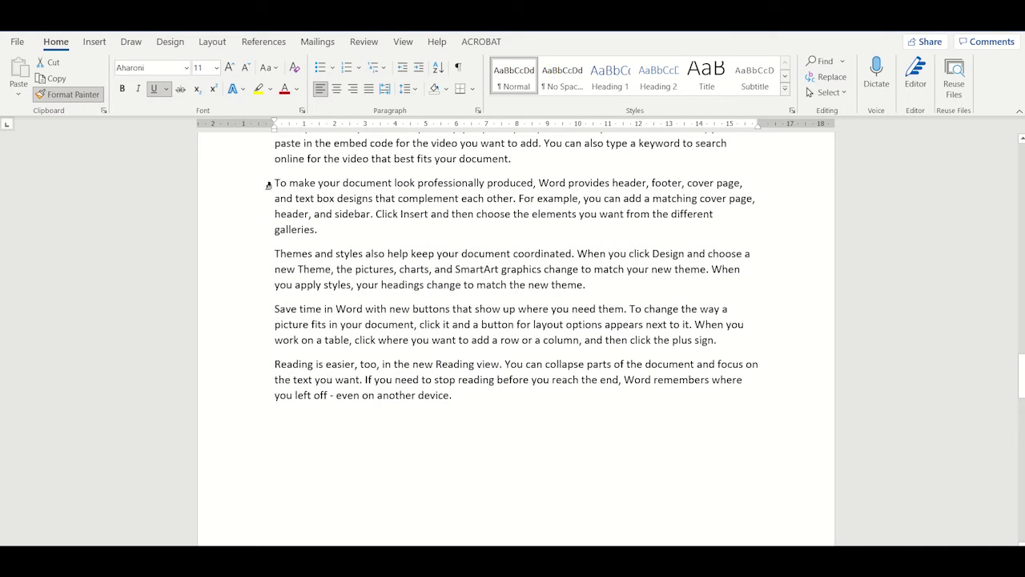
{"action": "left_click_drag", "start_coordinate": [272, 308], "coordinate": [625, 310]}
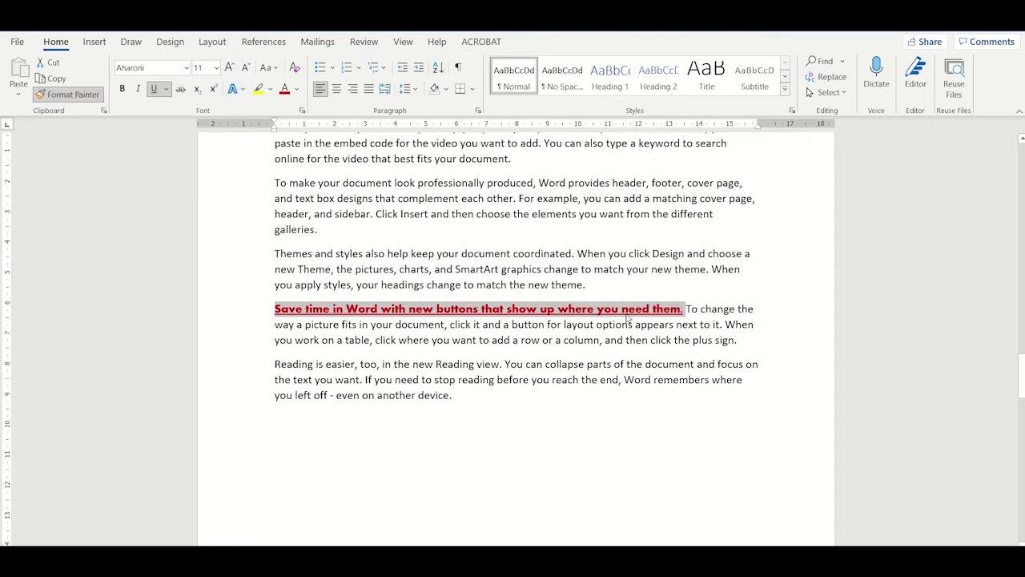
Step: Apply the same copied formatting to the sentence "Reading is easier, too, in the new Reading view." on a further page, and stop painting
{"action": "scroll", "coordinate": [436, 273], "scroll_direction": "down", "scroll_amount": 2}
{"action": "key", "text": "ctrl+z"}
{"action": "scroll", "coordinate": [434, 273], "scroll_direction": "down", "scroll_amount": 5}
{"action": "left_click_drag", "start_coordinate": [273, 342], "coordinate": [503, 342]}
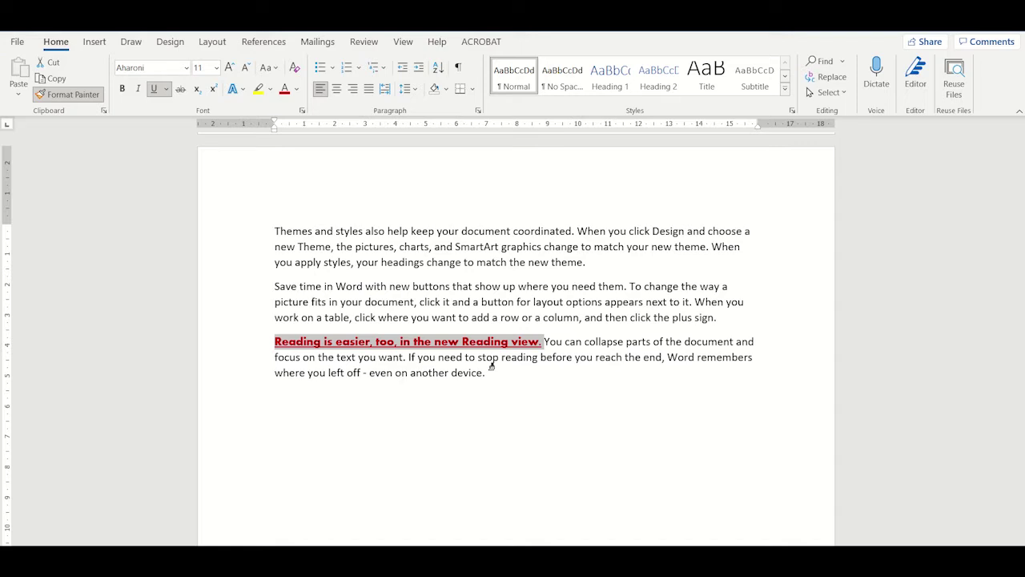
{"action": "key", "text": "Escape"}
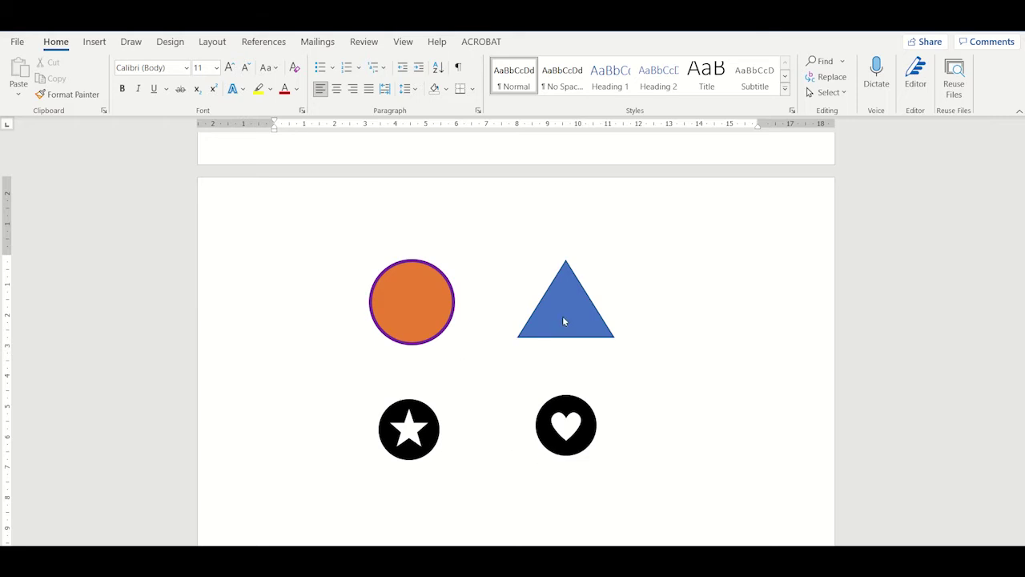
Step: Copy the orange circle's fill and purple outline to the blue triangle, the star icon and the heart icon using Format Painter
{"action": "left_click", "coordinate": [421, 312]}
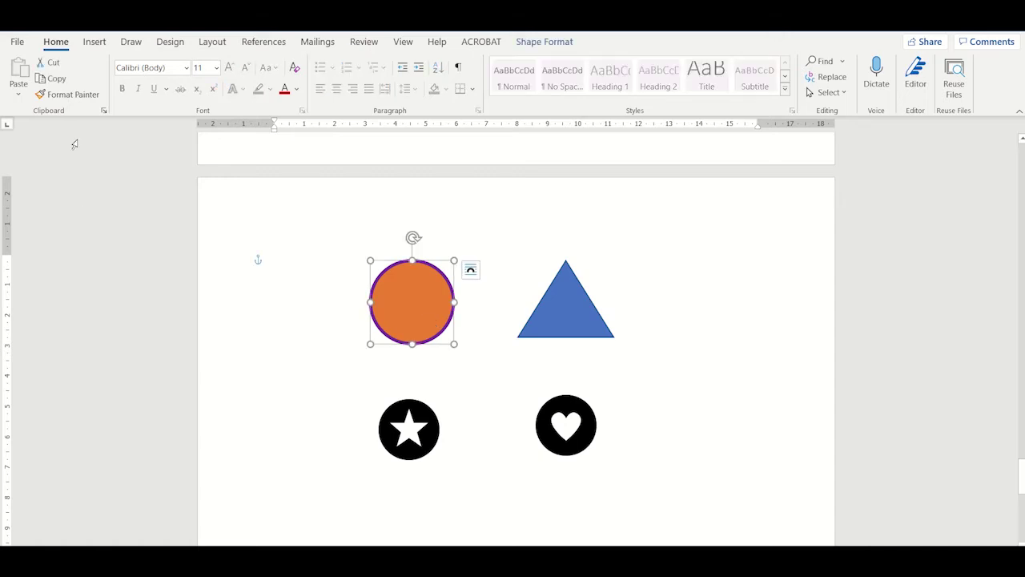
{"action": "left_click", "coordinate": [82, 100]}
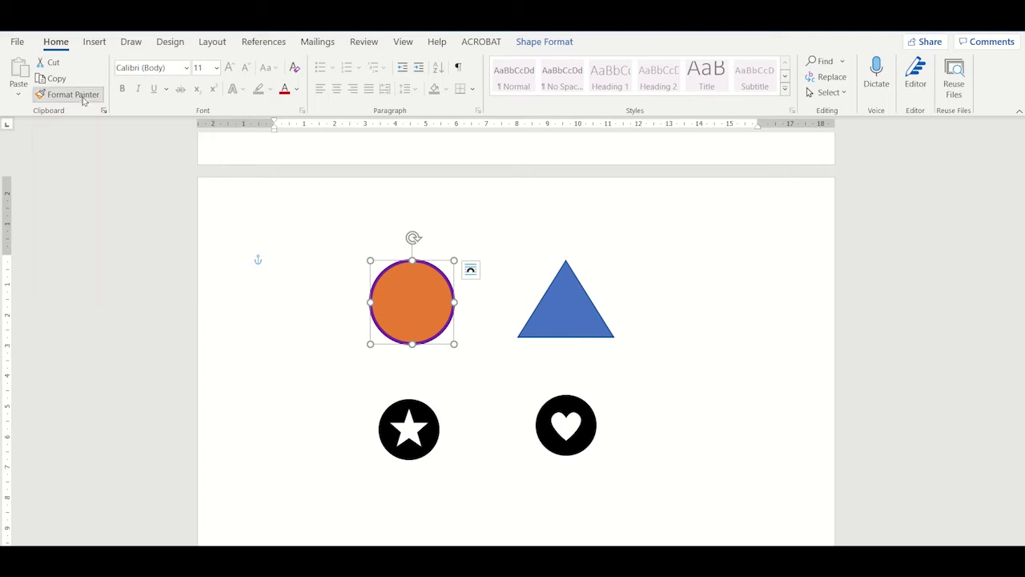
{"action": "left_click", "coordinate": [560, 317]}
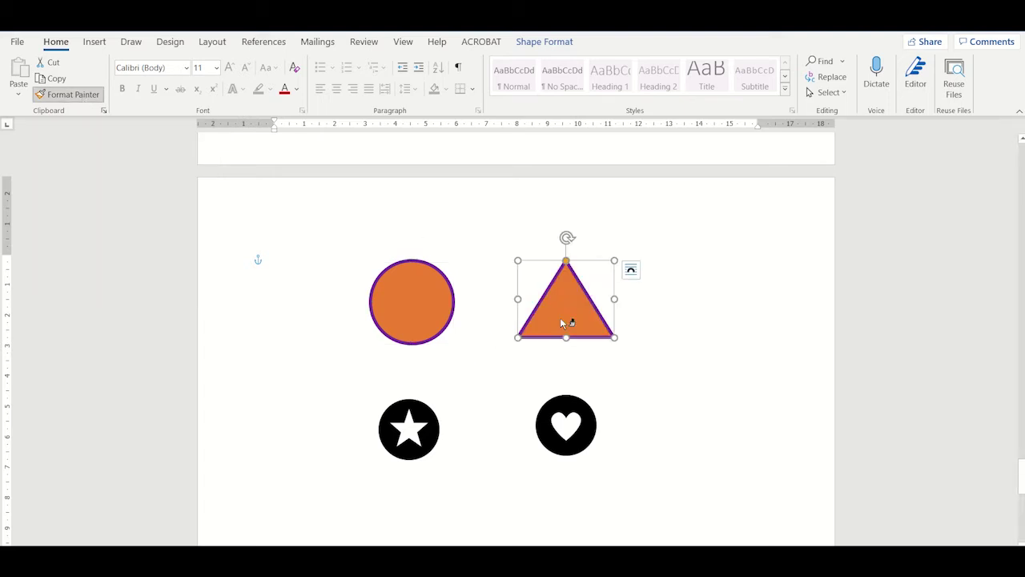
{"action": "left_click", "coordinate": [431, 445]}
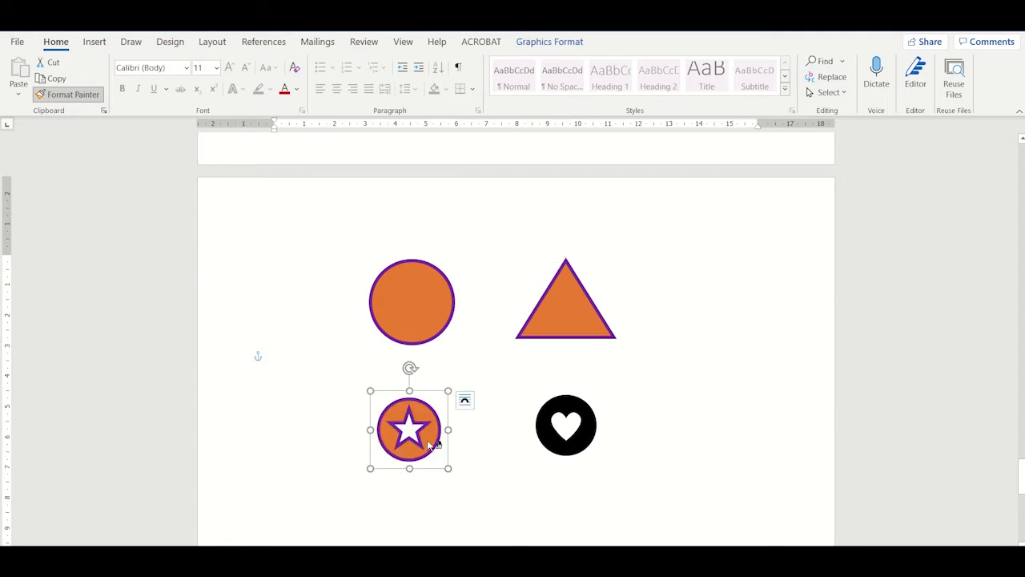
{"action": "left_click", "coordinate": [551, 448]}
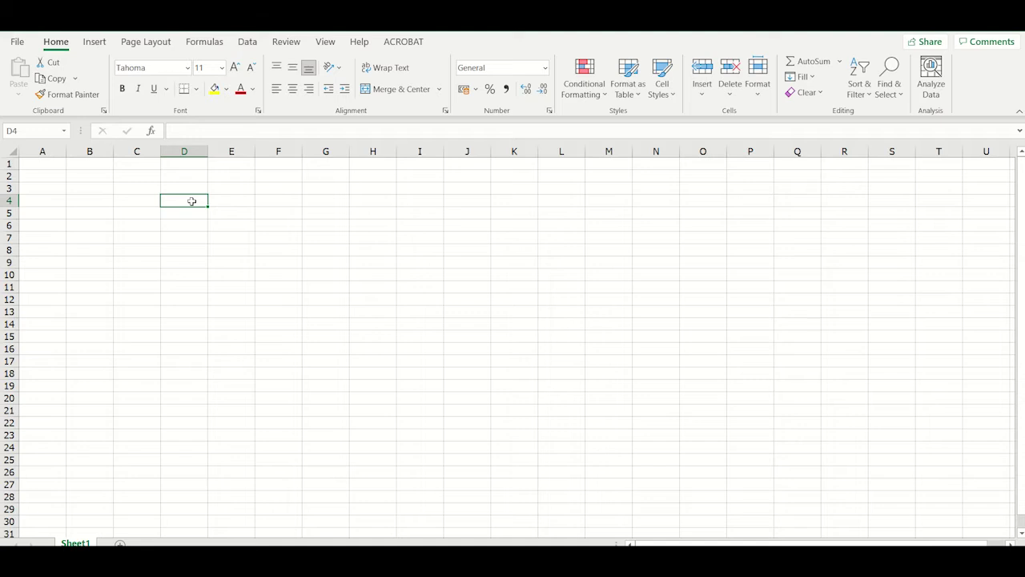
Step: In Excel, enter January in cell D4 and fill the month series down to December in D15
{"action": "type", "text": "J"}
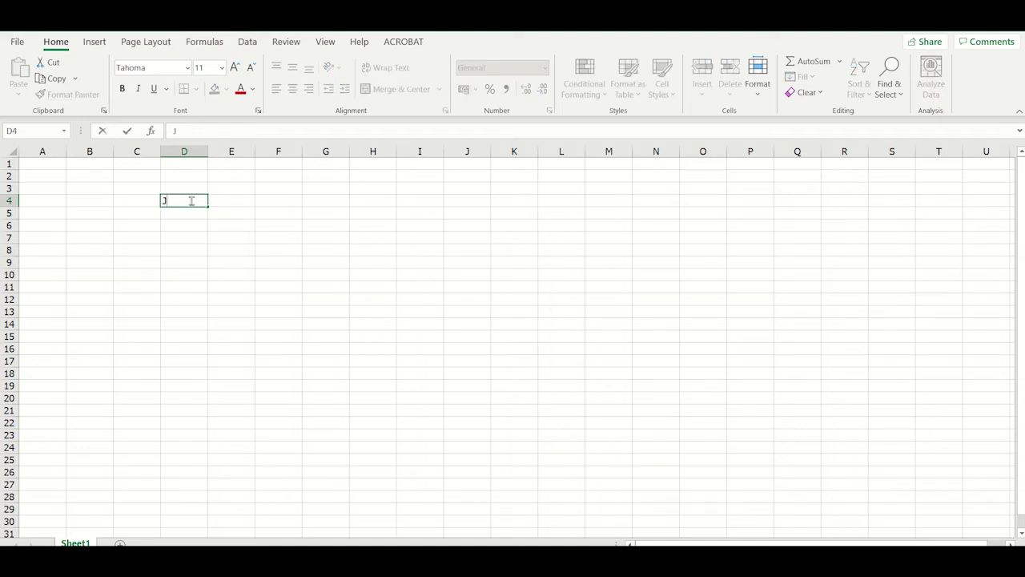
{"action": "type", "text": "anuary"}
{"action": "left_click", "coordinate": [200, 225]}
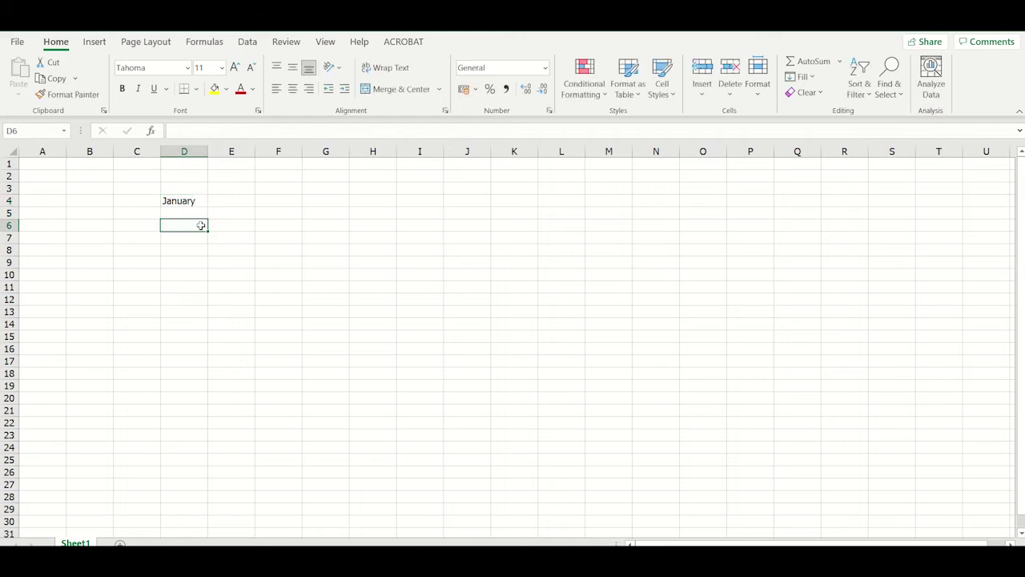
{"action": "left_click", "coordinate": [193, 203]}
{"action": "left_click_drag", "start_coordinate": [208, 215], "coordinate": [203, 340]}
{"action": "left_click", "coordinate": [201, 359]}
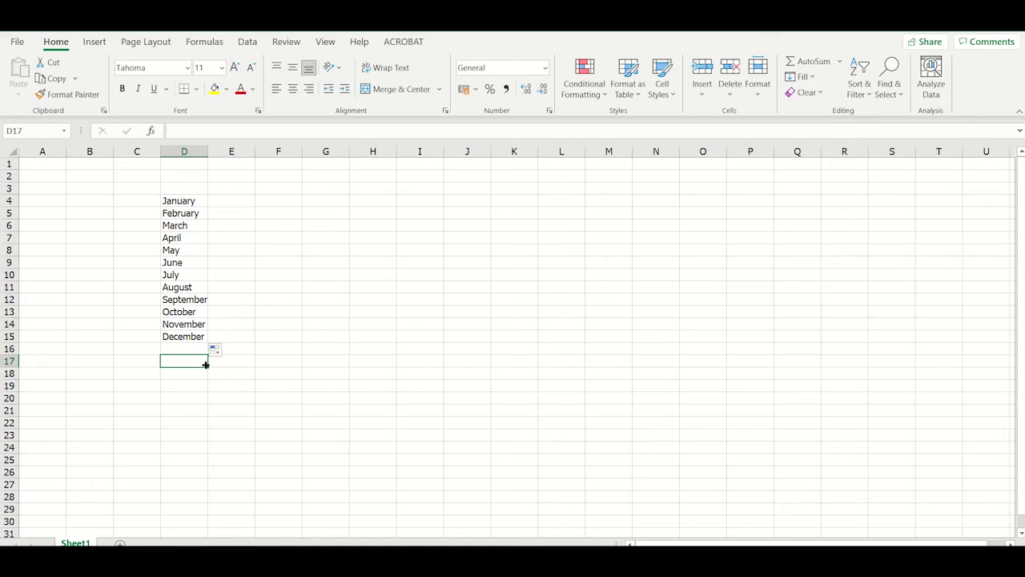
Step: Format the January cell D4 with the Abadi font, size 16 and red text colour
{"action": "left_click", "coordinate": [189, 201]}
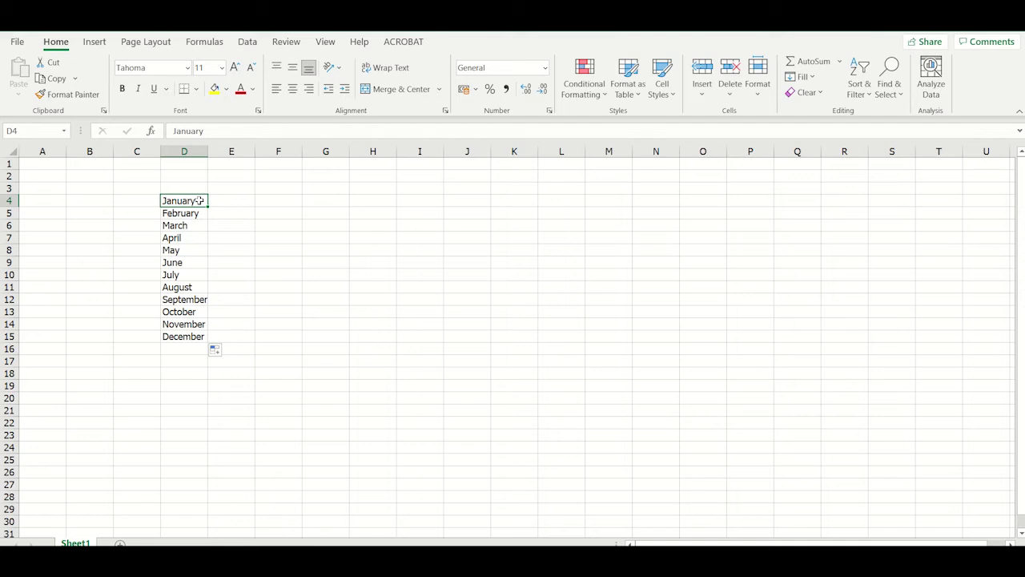
{"action": "left_click", "coordinate": [188, 69]}
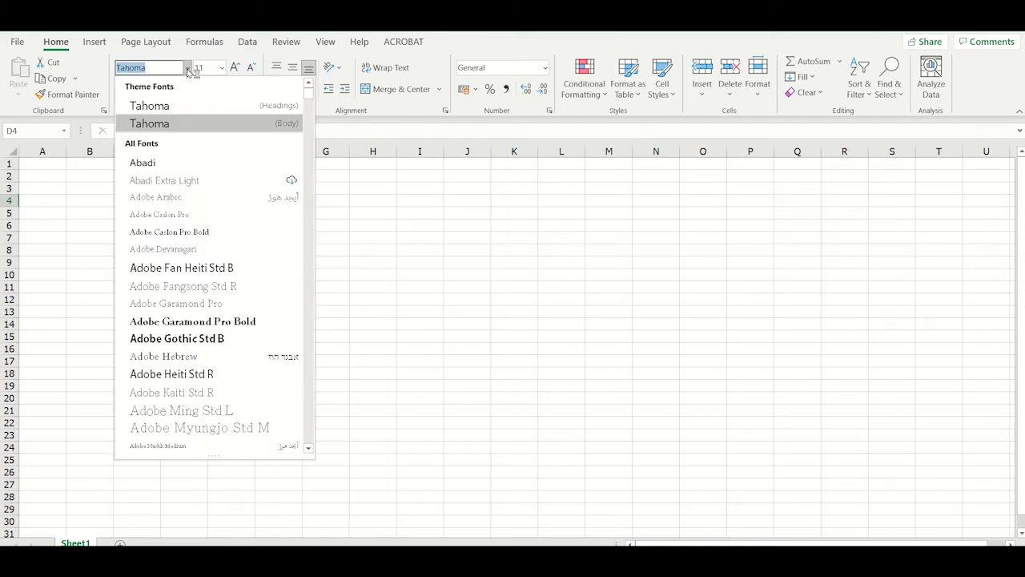
{"action": "left_click", "coordinate": [190, 164]}
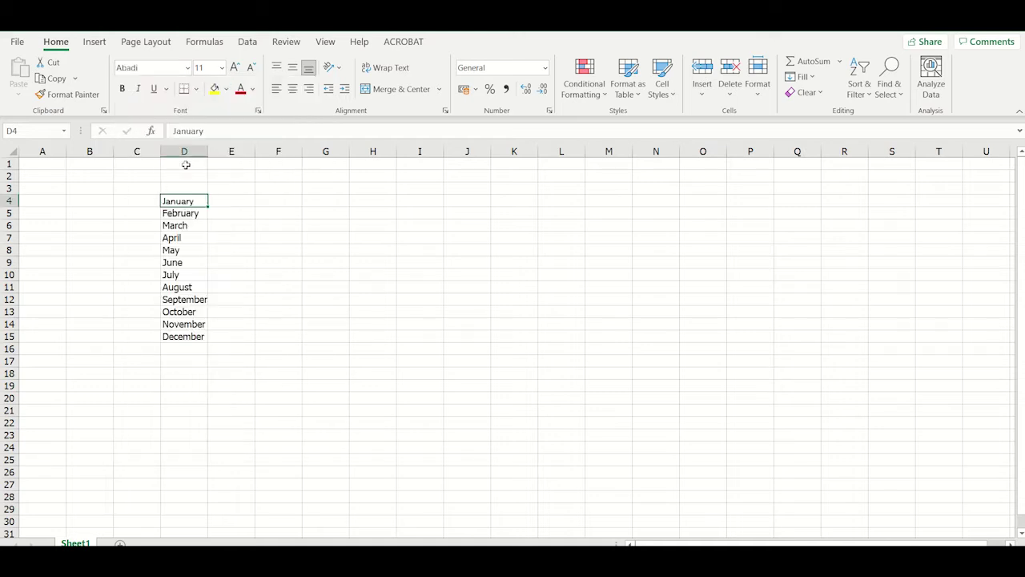
{"action": "left_click", "coordinate": [234, 67]}
{"action": "left_click", "coordinate": [235, 67]}
{"action": "left_click", "coordinate": [234, 67]}
{"action": "left_click", "coordinate": [240, 94]}
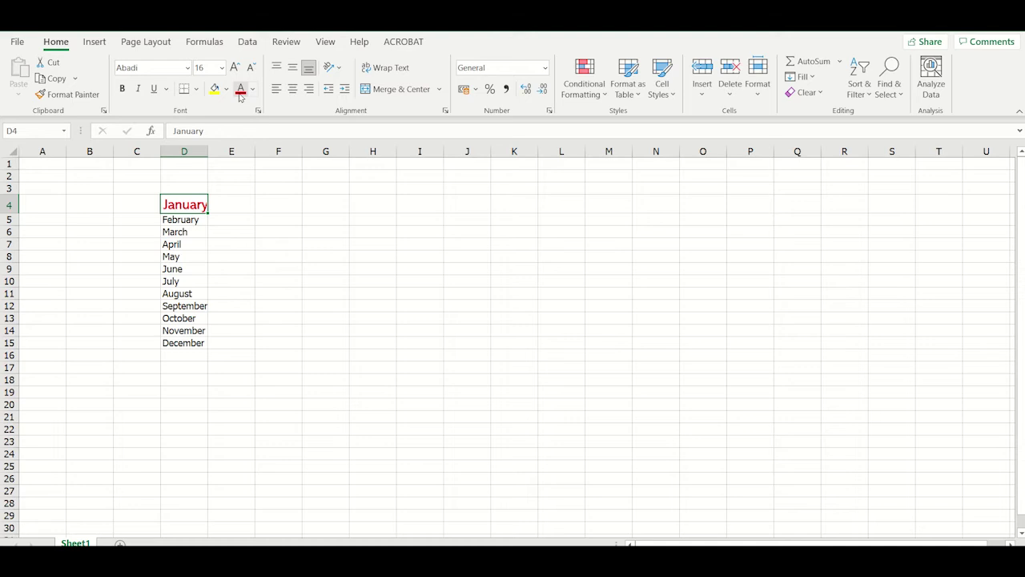
Step: Copy January's formatting to the May, September and December cells, and widen column D to fit the month names
{"action": "left_click", "coordinate": [74, 94]}
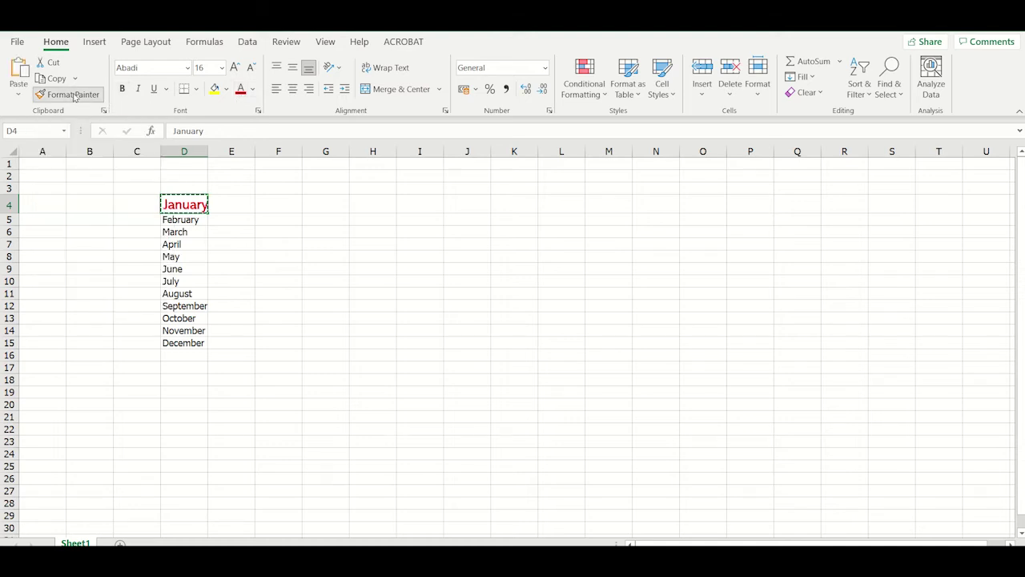
{"action": "left_click", "coordinate": [198, 256]}
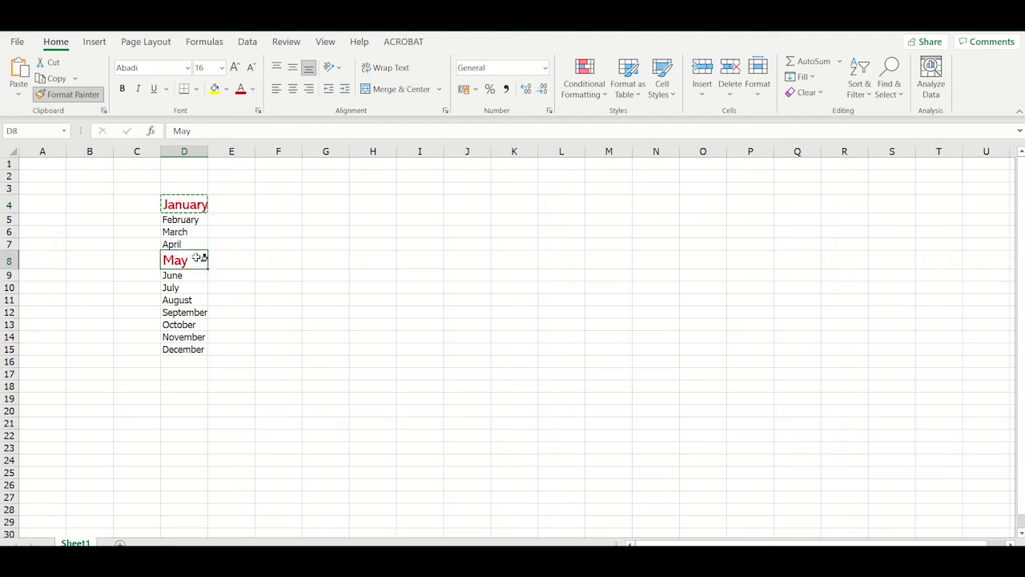
{"action": "left_click", "coordinate": [201, 313]}
{"action": "left_click", "coordinate": [198, 354]}
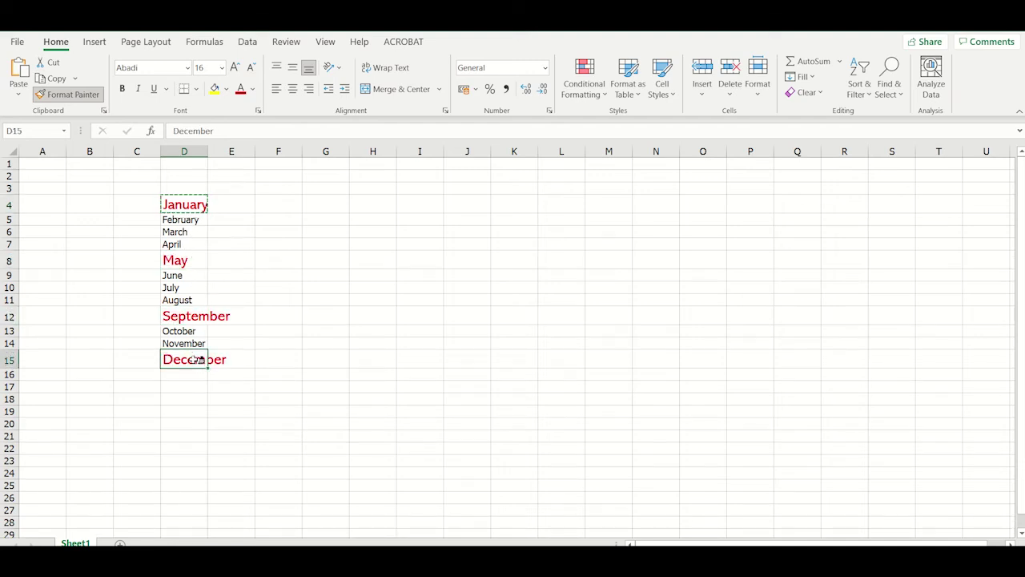
{"action": "key", "text": "Escape"}
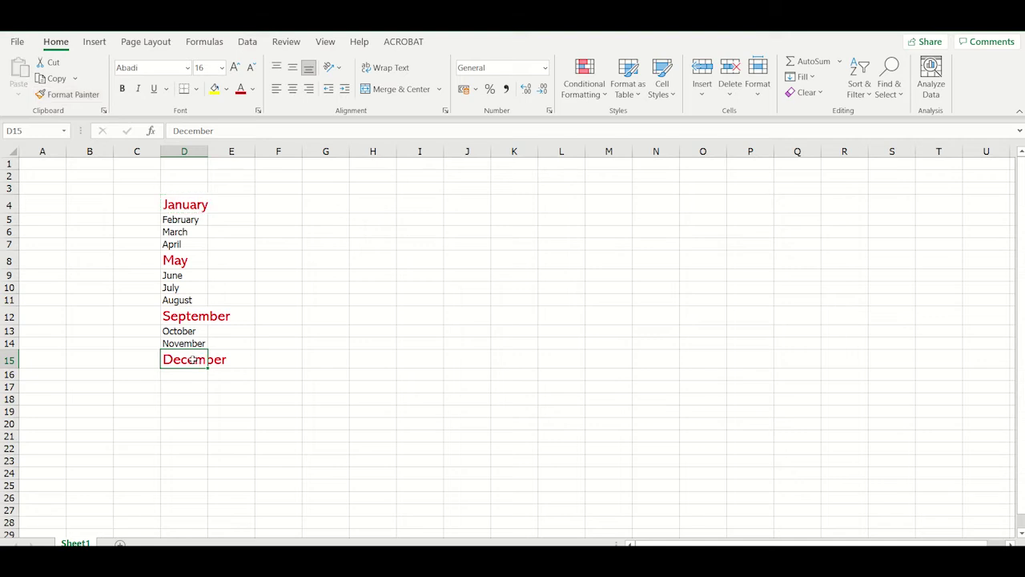
{"action": "left_click_drag", "start_coordinate": [208, 152], "coordinate": [232, 153]}
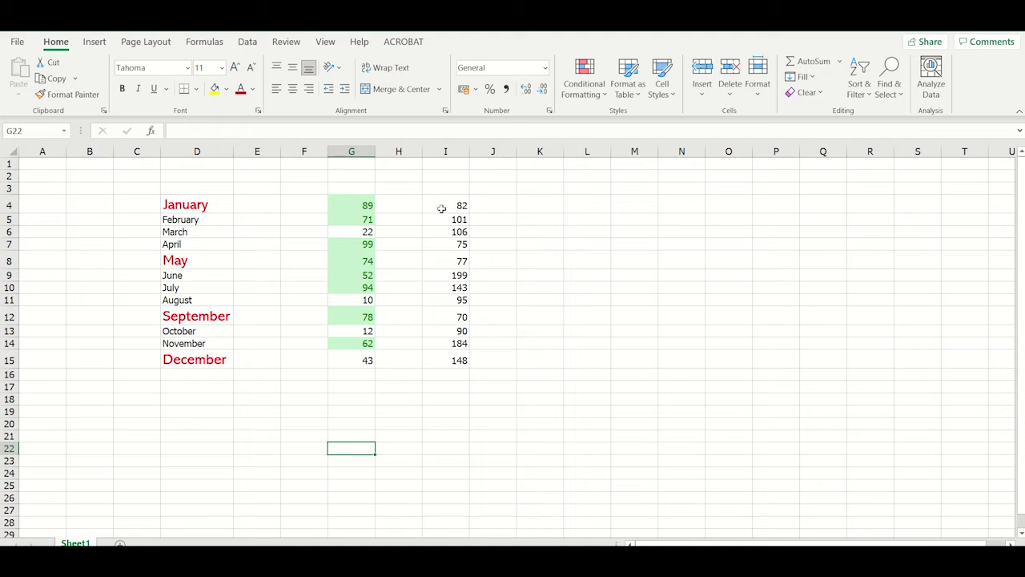
Step: Copy the conditional formatting of cell G4 to the numbers in I4:I15 with Format Painter
{"action": "left_click", "coordinate": [353, 206]}
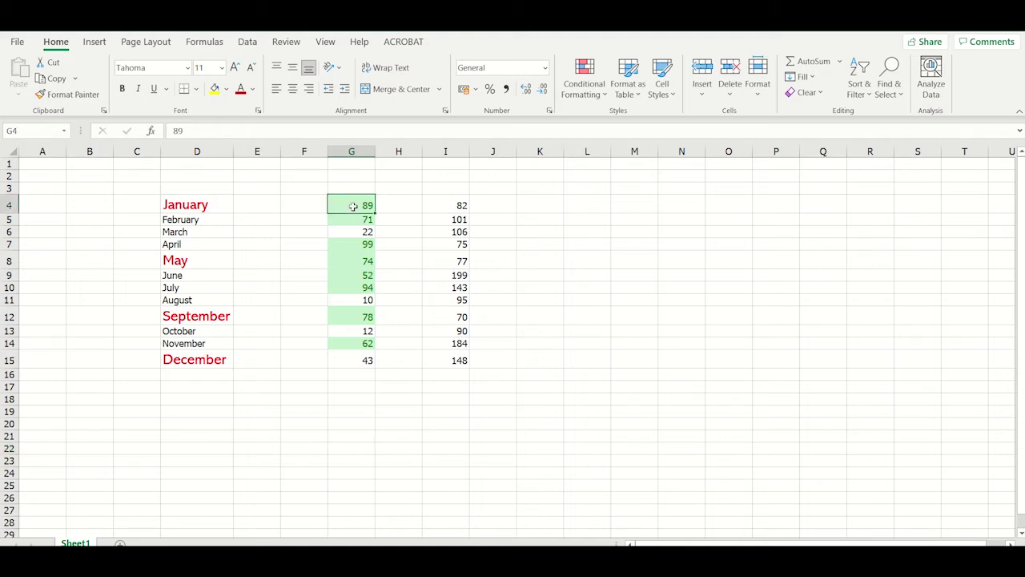
{"action": "left_click", "coordinate": [76, 94]}
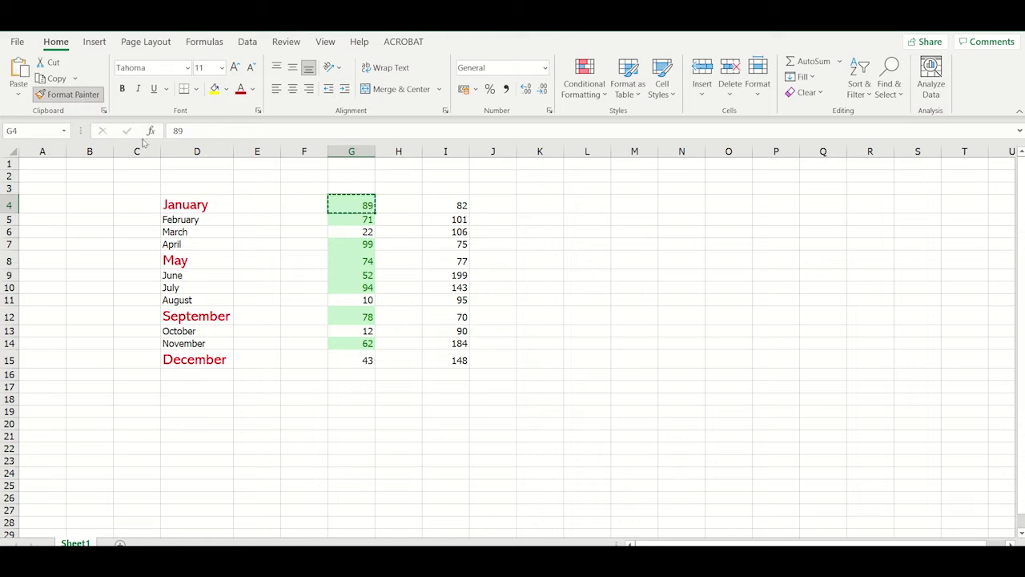
{"action": "left_click_drag", "start_coordinate": [446, 278], "coordinate": [447, 362]}
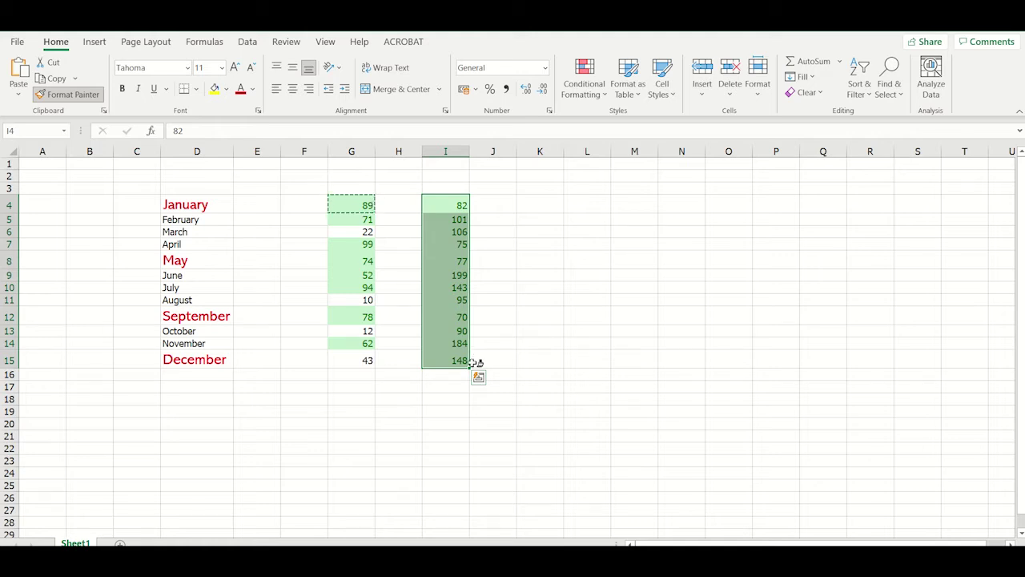
{"action": "key", "text": "Escape"}
Step: Change the May value in cell I8 to 30 to test the copied conditional formatting
{"action": "left_click", "coordinate": [458, 263]}
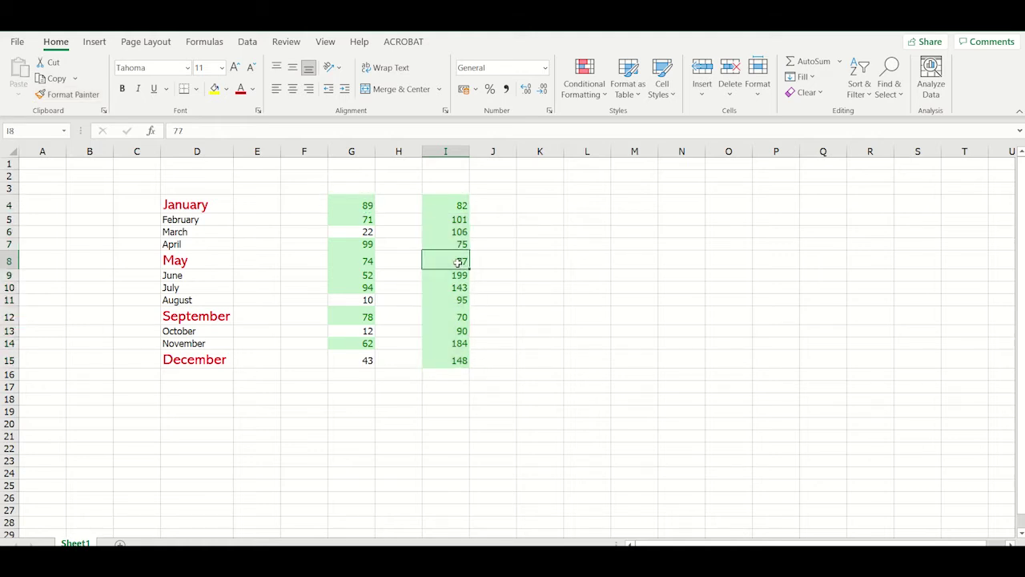
{"action": "type", "text": "30"}
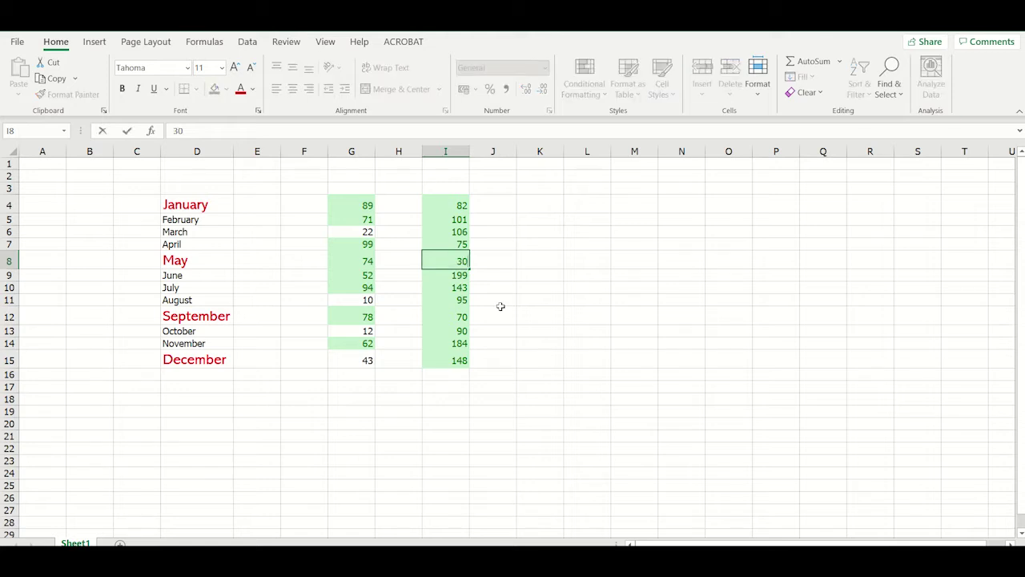
{"action": "key", "text": "Return"}
{"action": "left_click", "coordinate": [501, 312]}
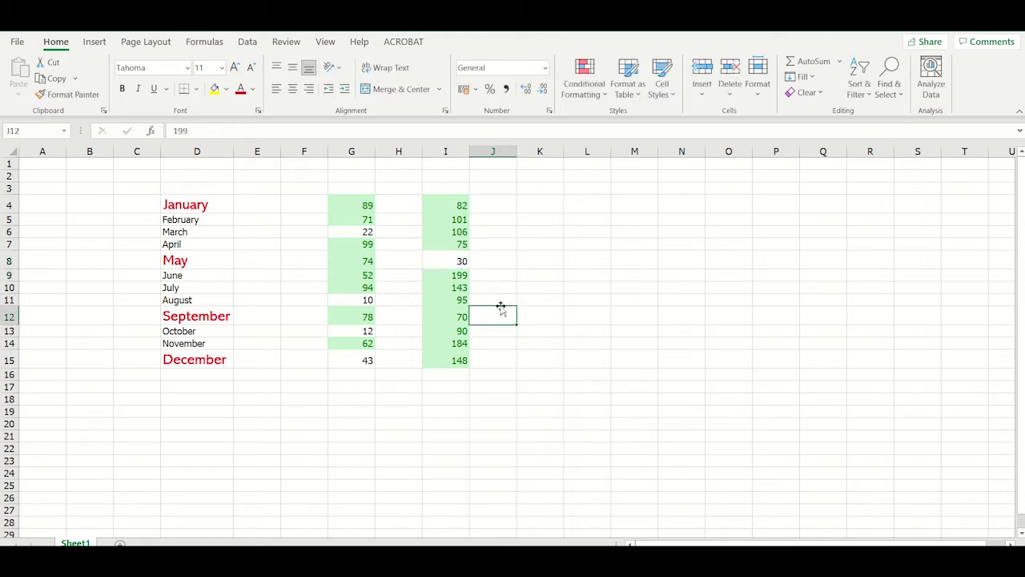